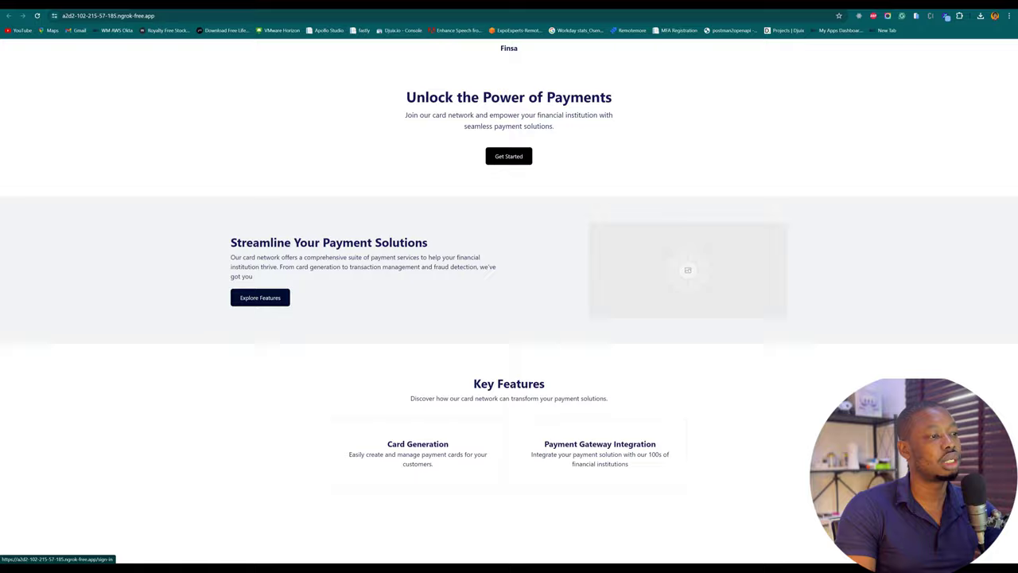
Step: Sign in with the saved admin e-mail and the account password, dismissing Chrome's password warning
click(509, 156)
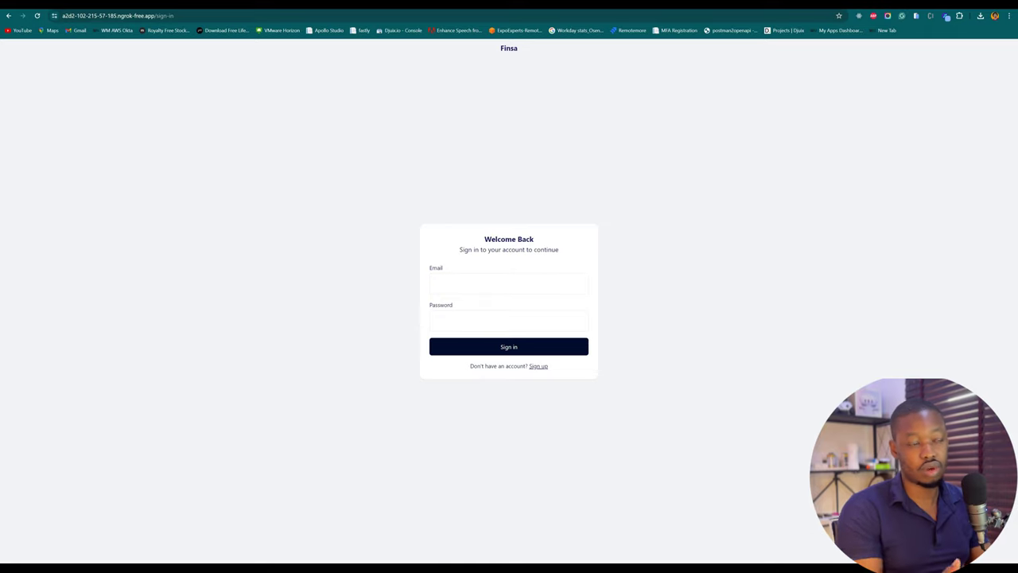
click(508, 283)
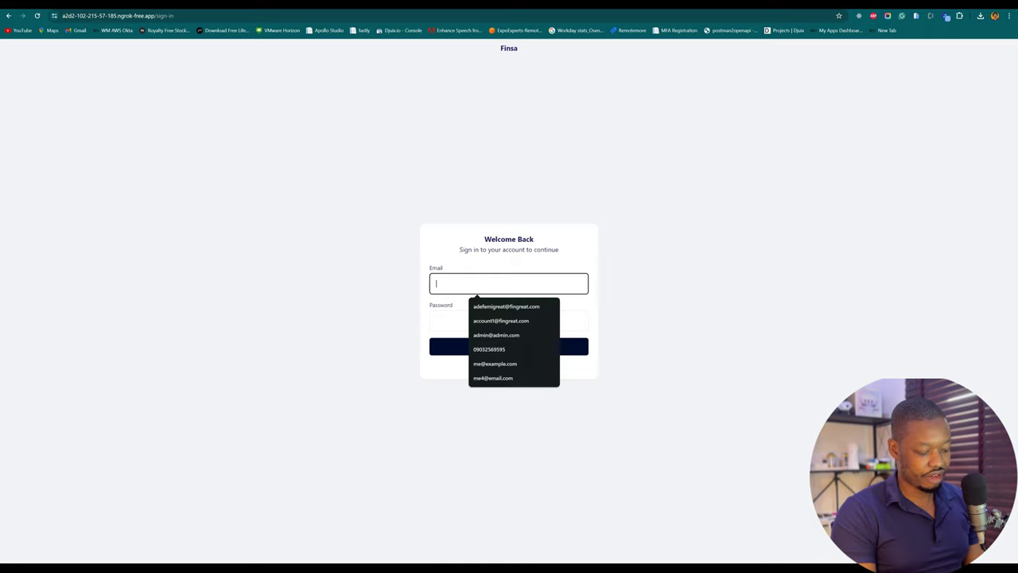
text(admi)
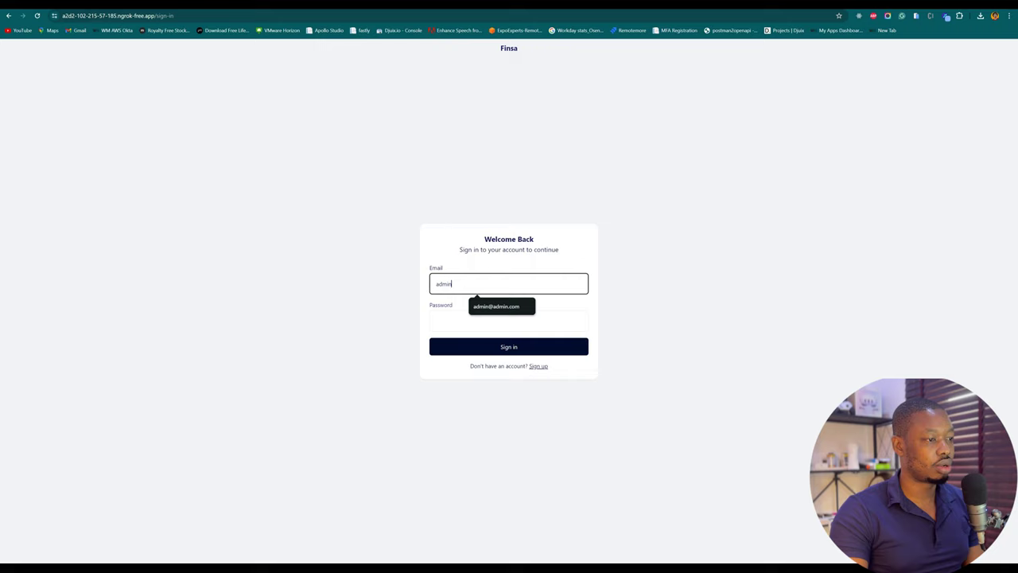
text(n)
key(Down)
key(Return)
key(Tab)
text(adm)
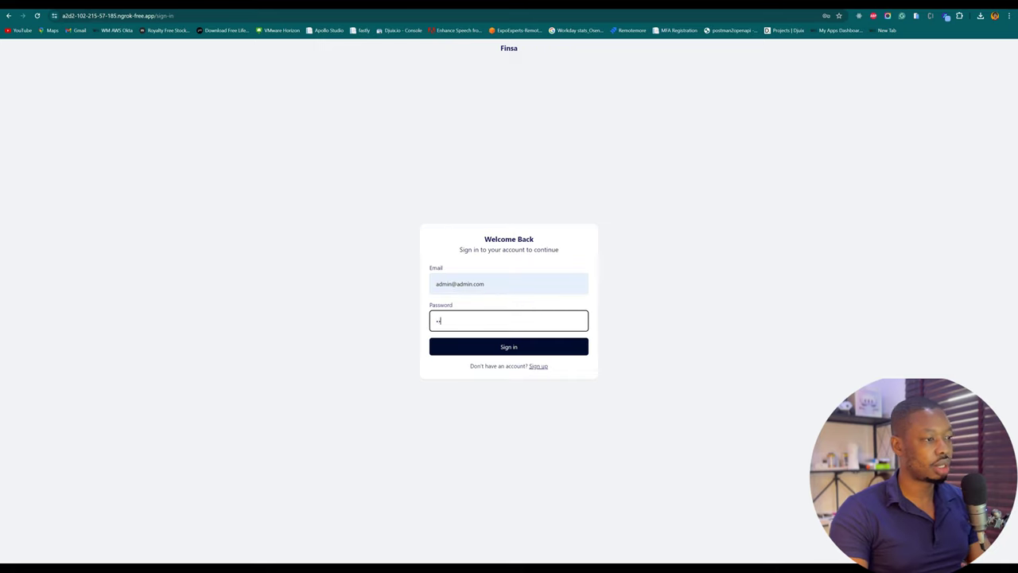
text(in1)
key(Return)
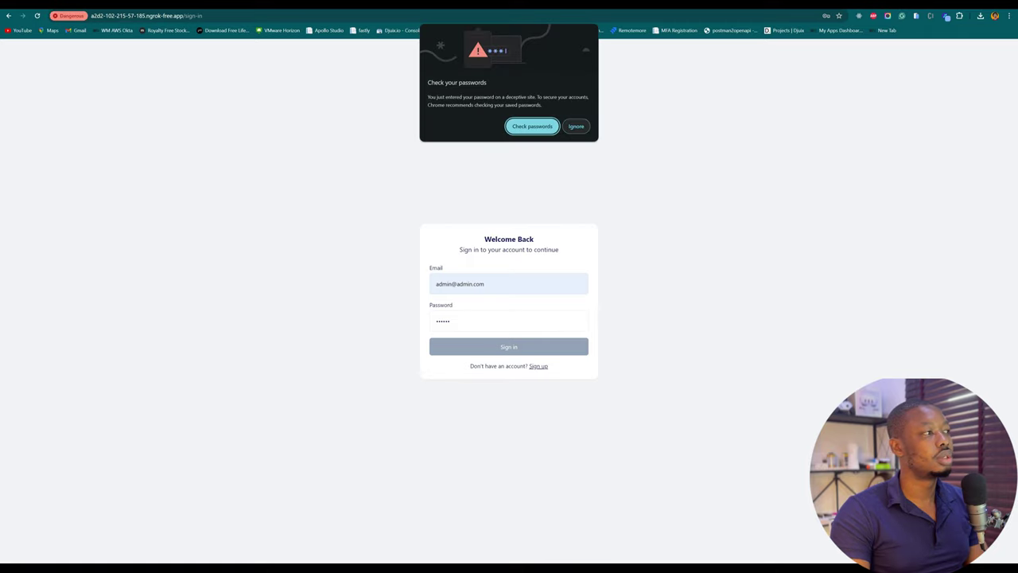
click(576, 126)
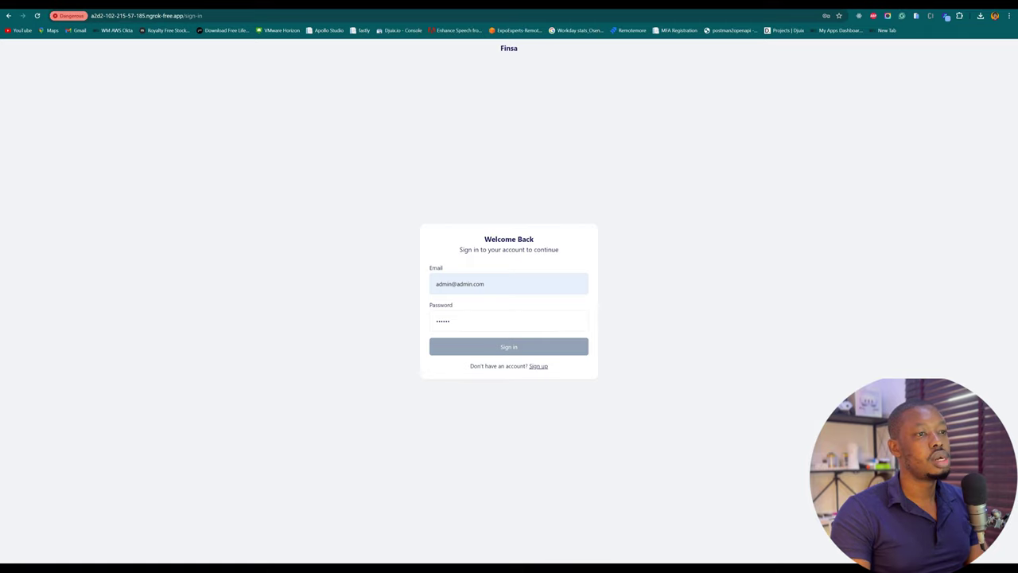
key(Return)
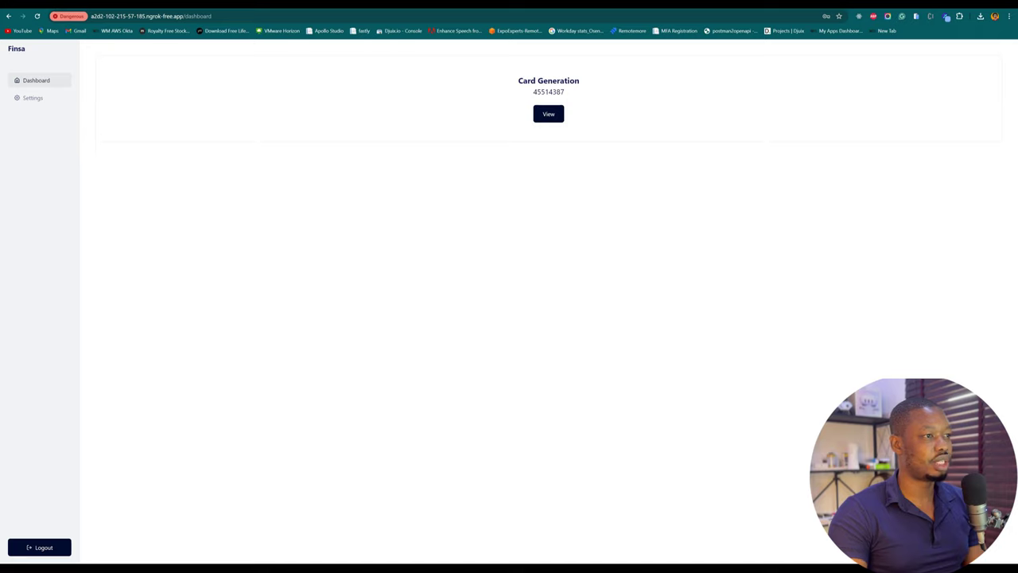
Step: Open the Card Generation service details and select the Card Starter value 45514387
triple_click(549, 80)
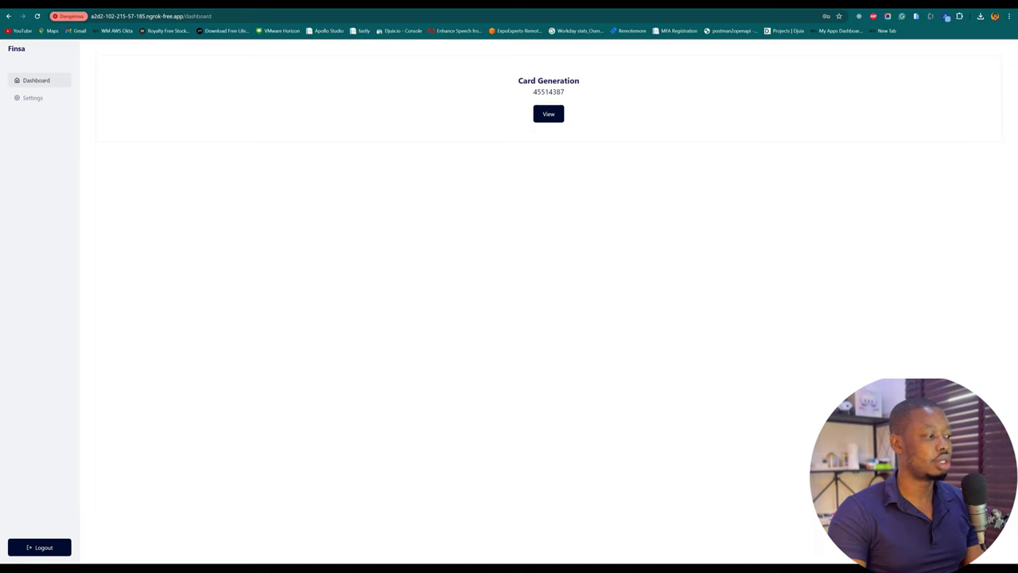
mouse_move(40, 568)
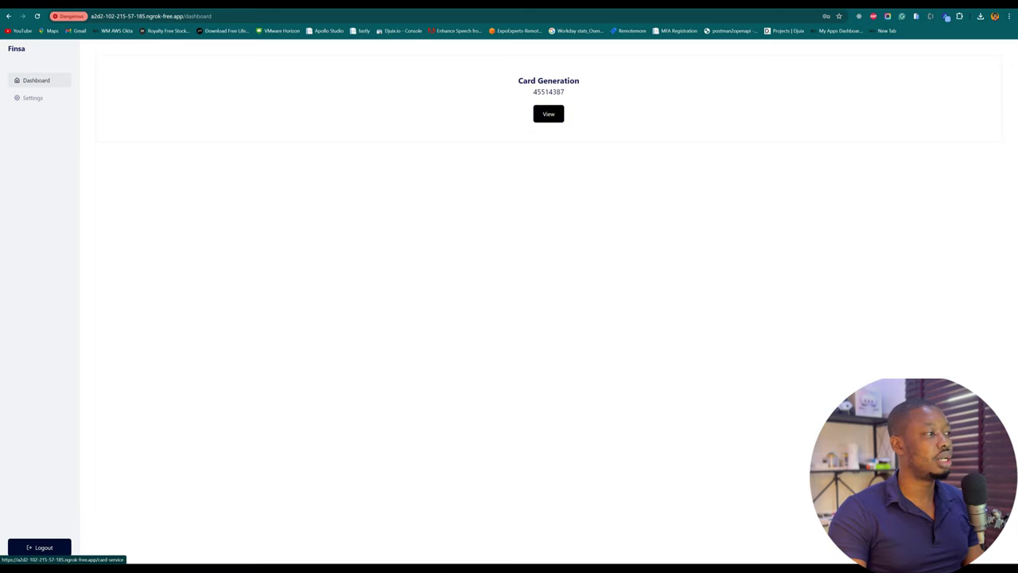
click(548, 113)
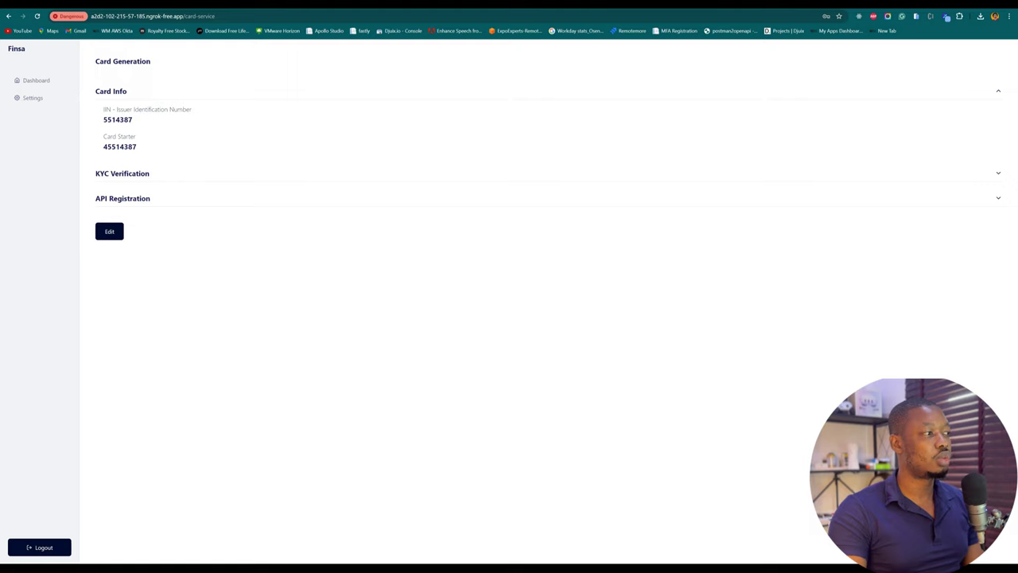
double_click(119, 146)
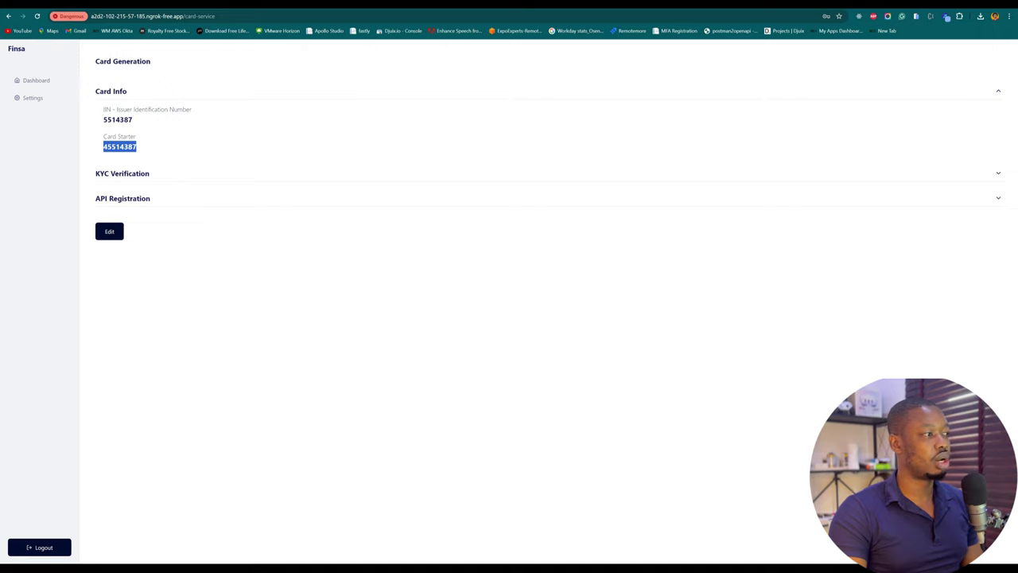
Step: Expand the KYC Verification and API Registration sections, then log out
click(122, 173)
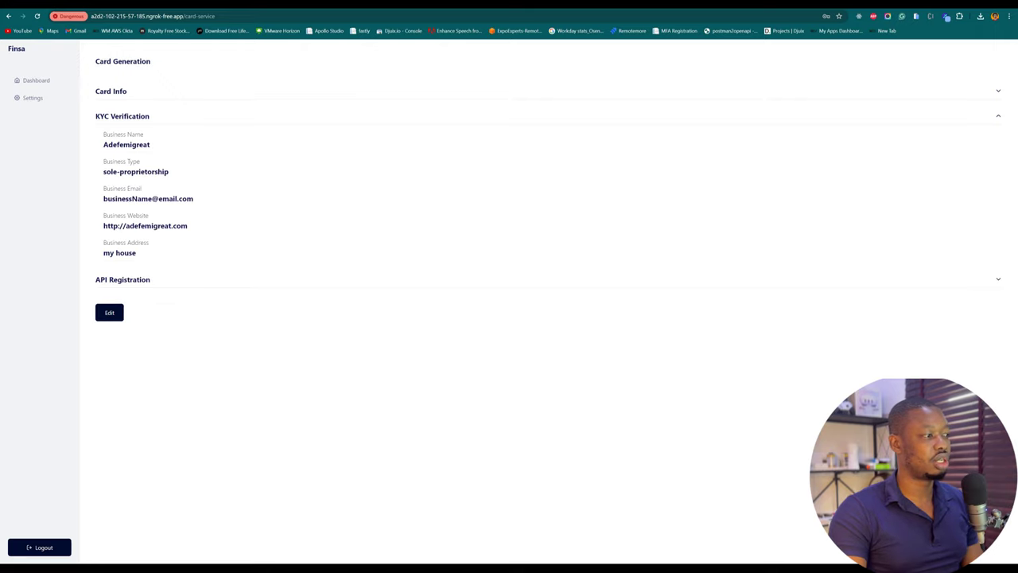
click(122, 280)
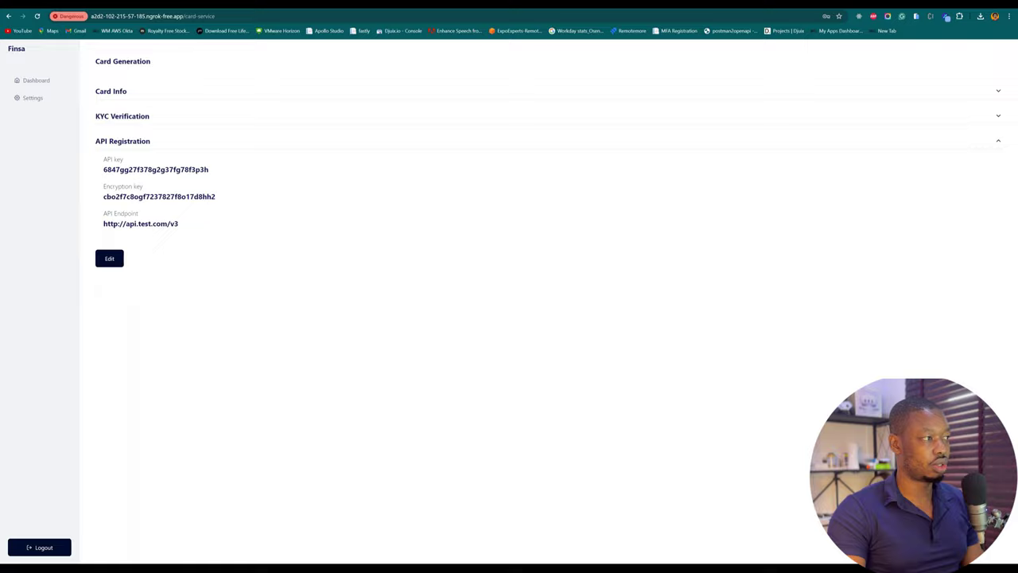
click(107, 257)
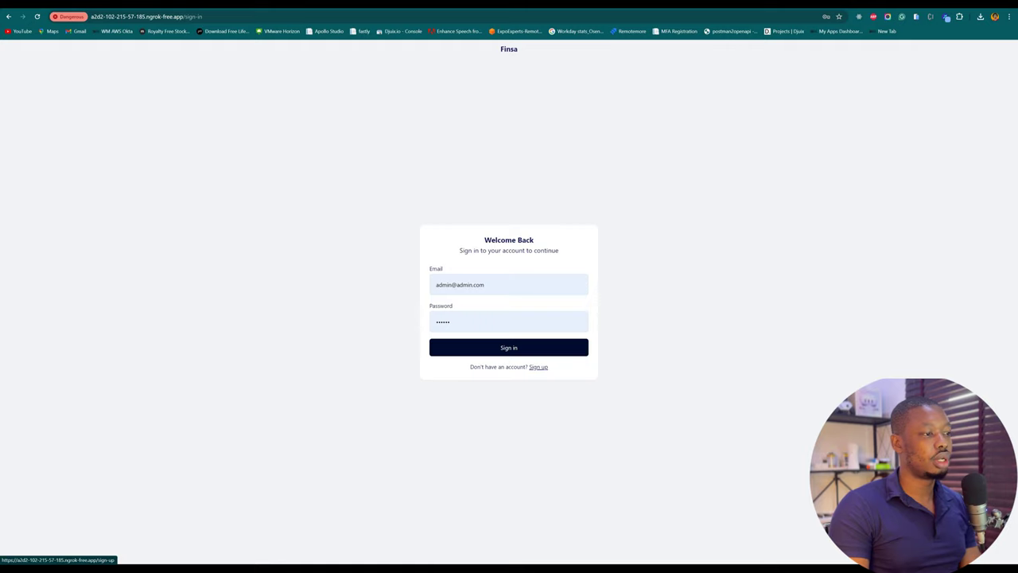
Step: Sign up with a new business e-mail and a new password, then return to Sign in
click(539, 367)
click(493, 284)
key(ctrl+shift+Left)
key(ctrl+shift+Left)
key(ctrl+shift+Left)
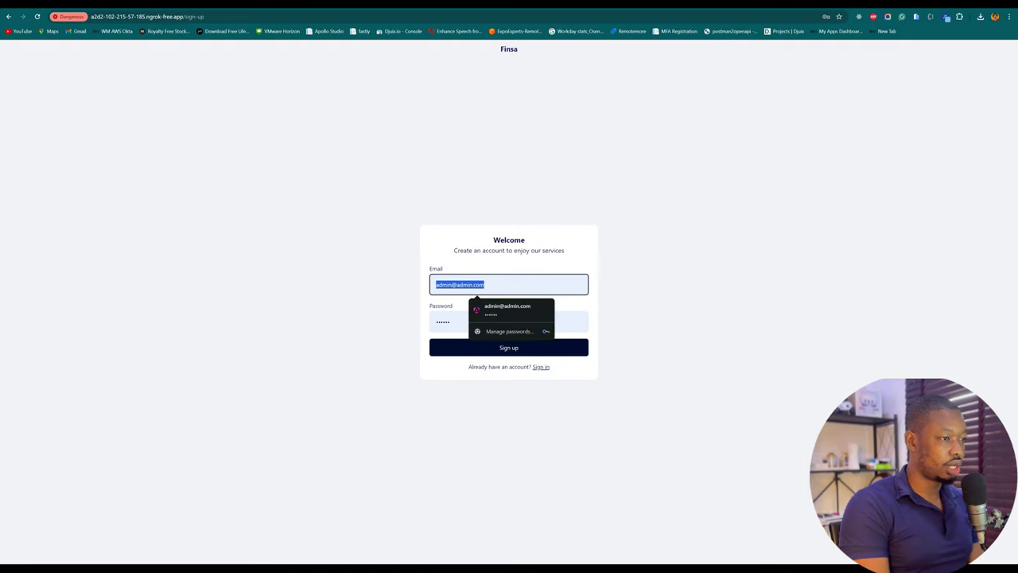
key(BackSpace)
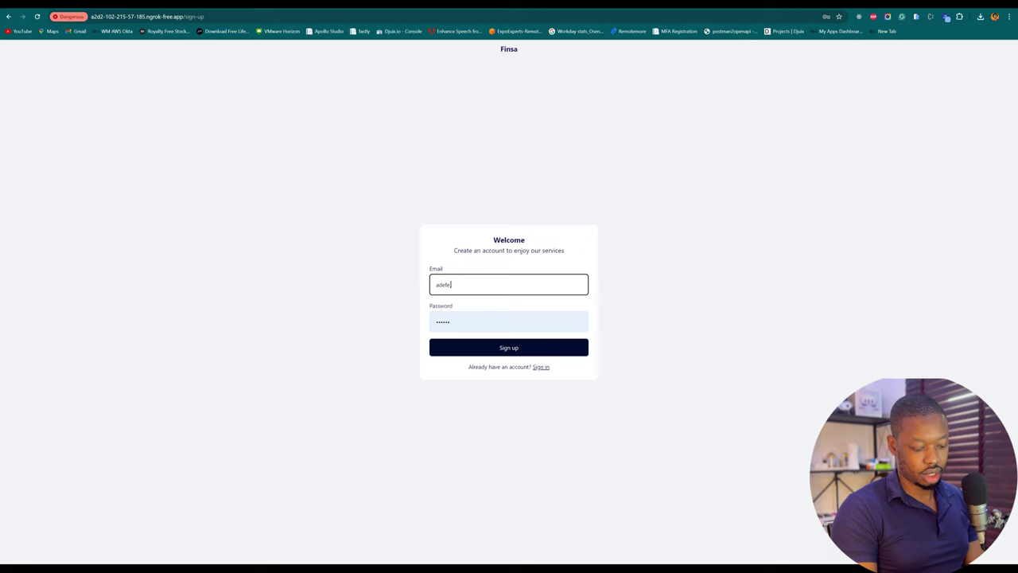
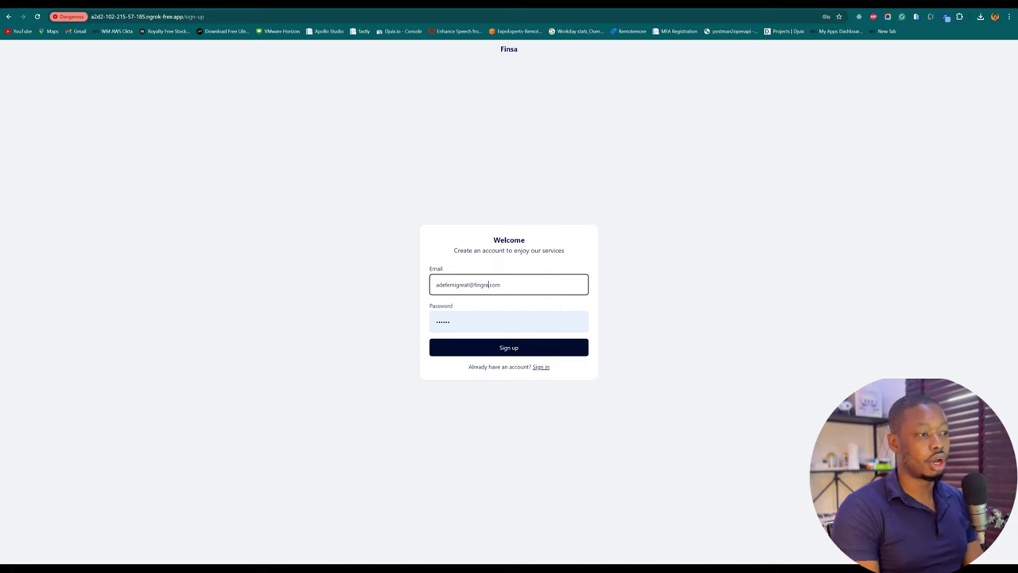
text(at)
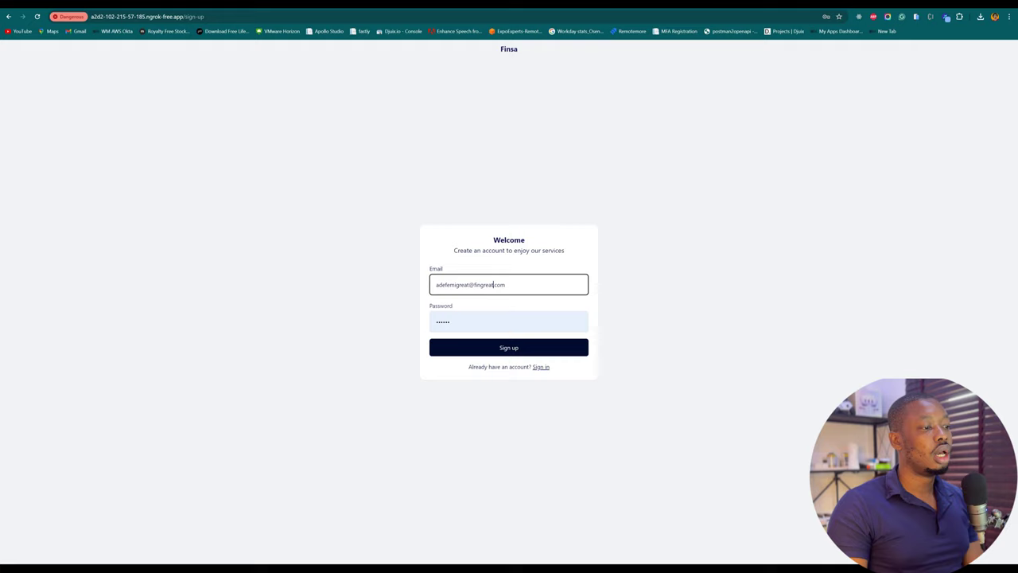
key(Tab)
key(ctrl+a)
text(12)
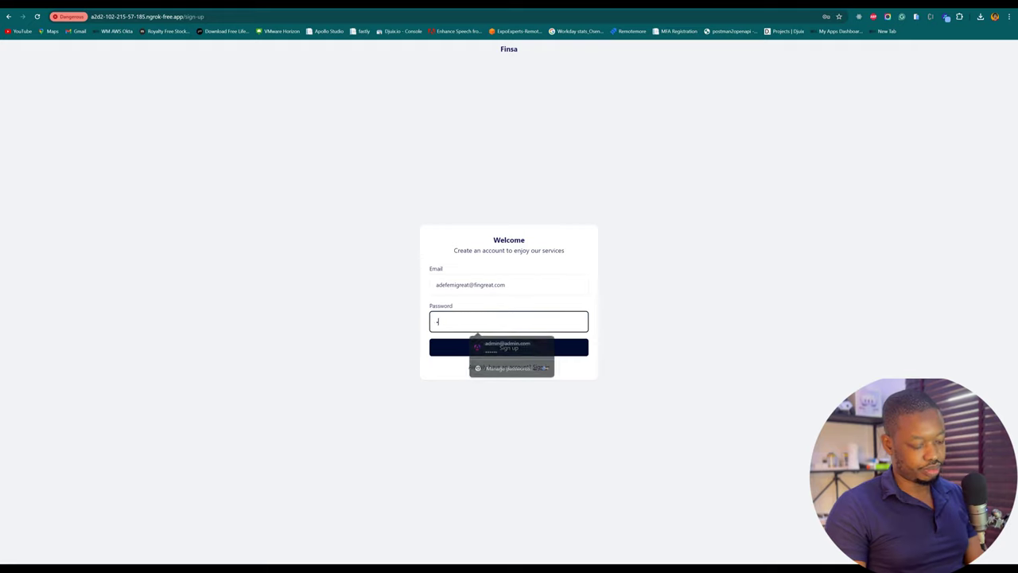
text(34)
key(Tab)
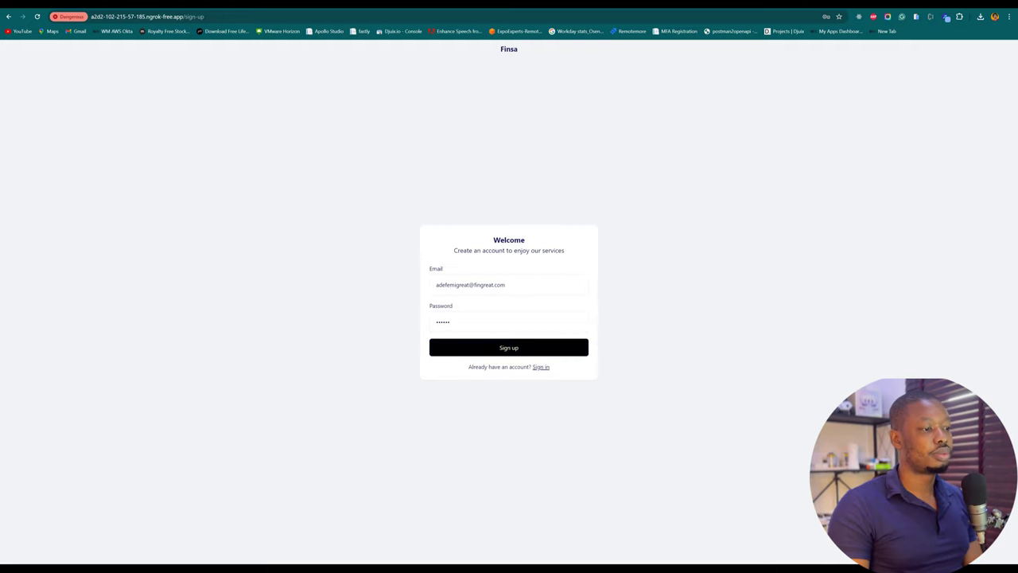
key(Return)
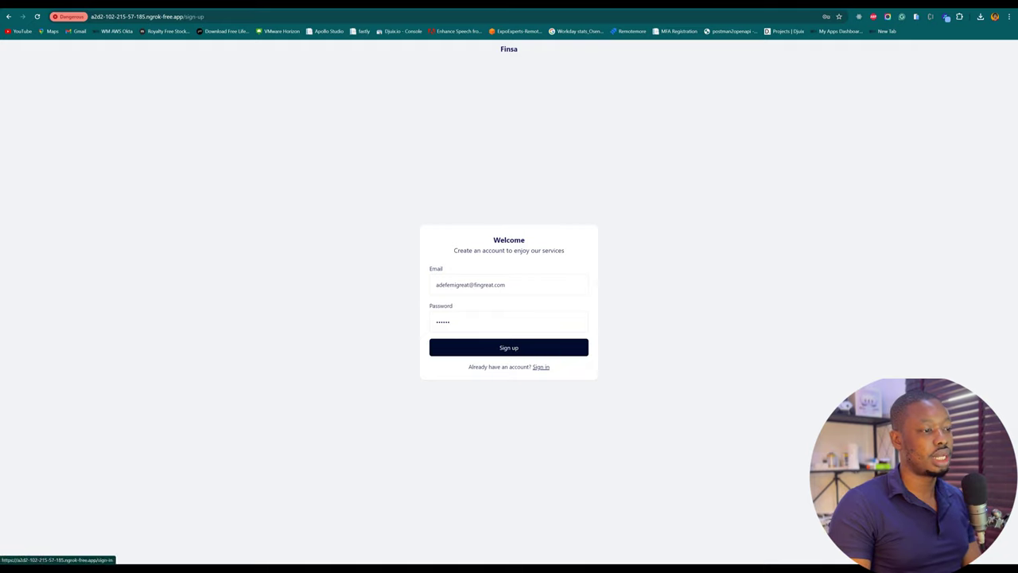
click(541, 367)
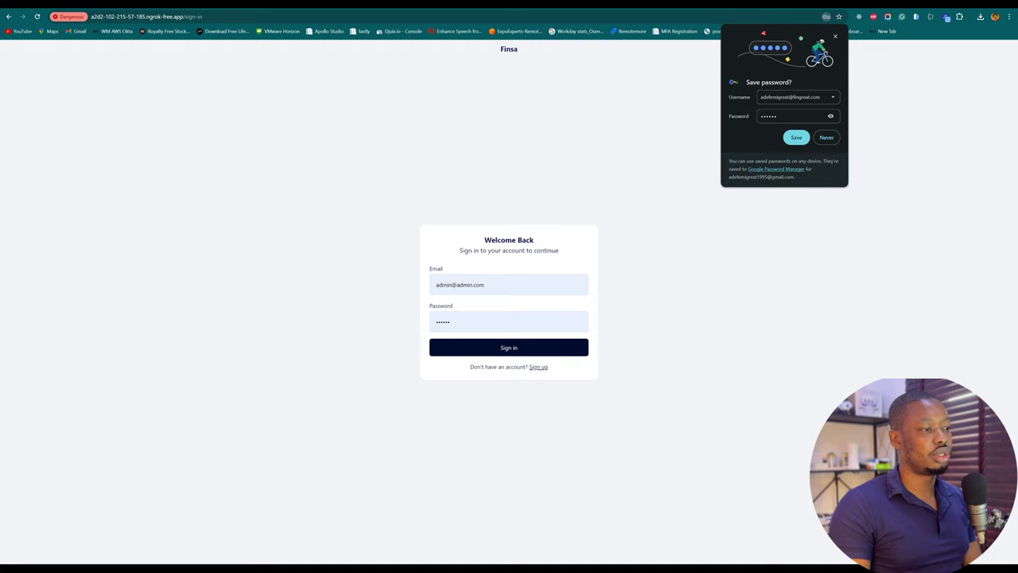
Step: Dismiss Chrome's save-password prompt, sign in with the new account, and reload the dashboard
click(796, 137)
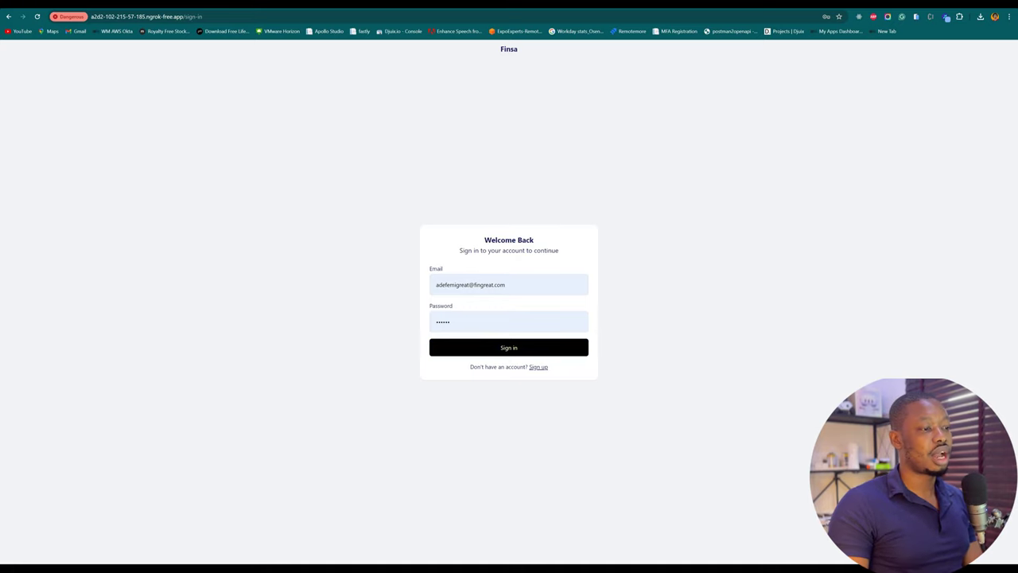
key(Return)
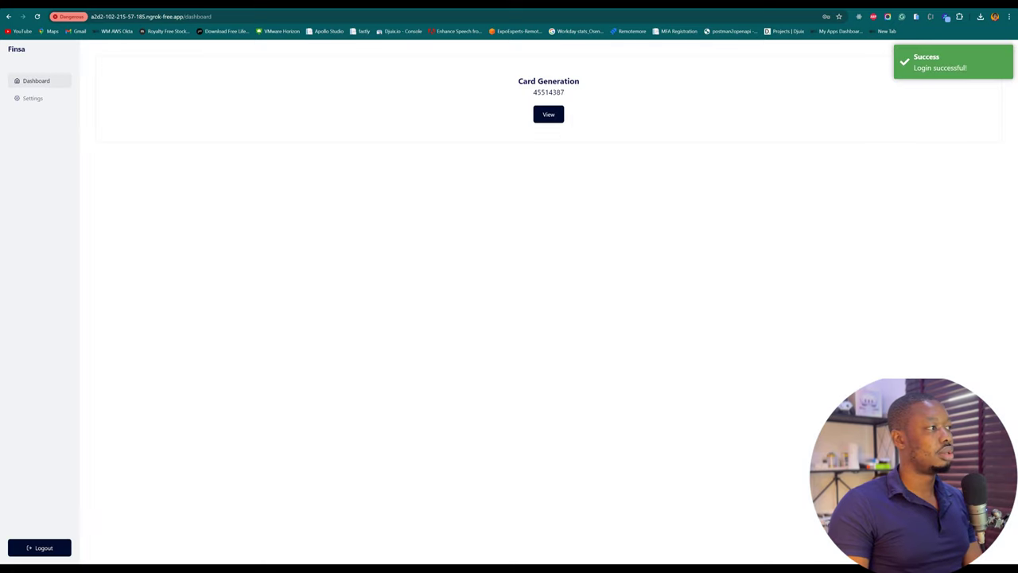
key(ctrl+r)
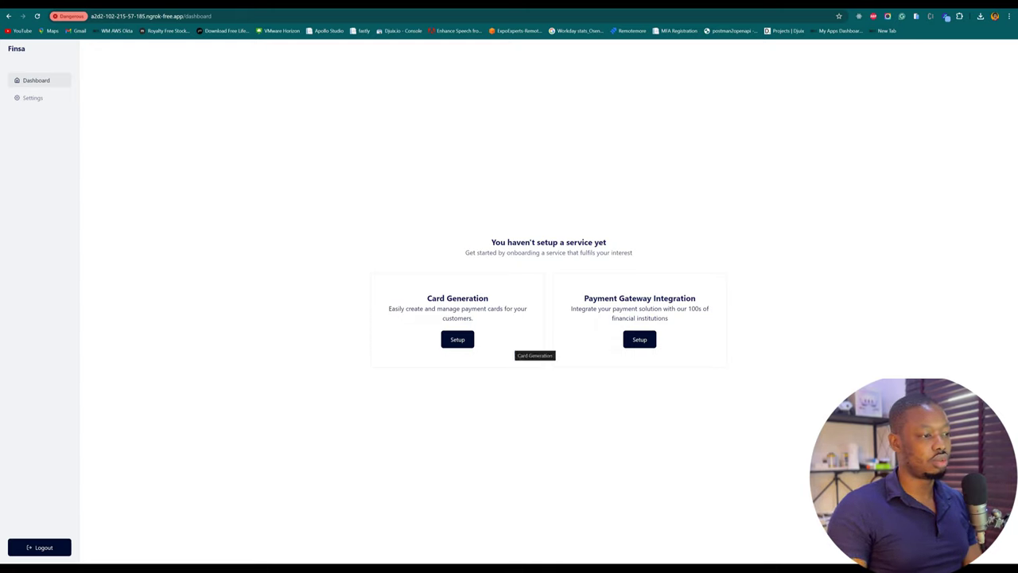
Step: Start Card Generation onboarding with business name Fingreat, a business e-mail, and Limited Liability type
click(458, 340)
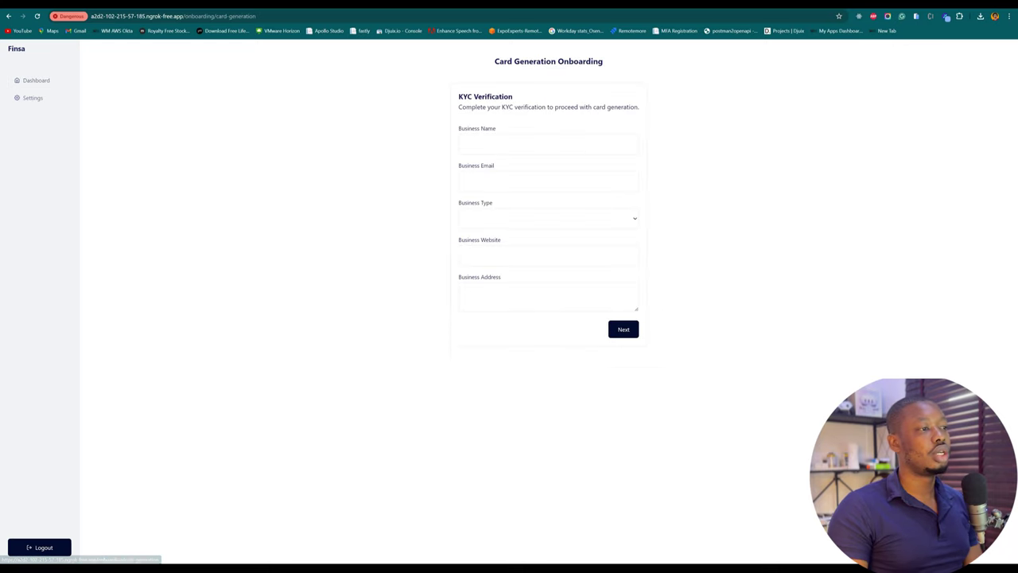
click(548, 143)
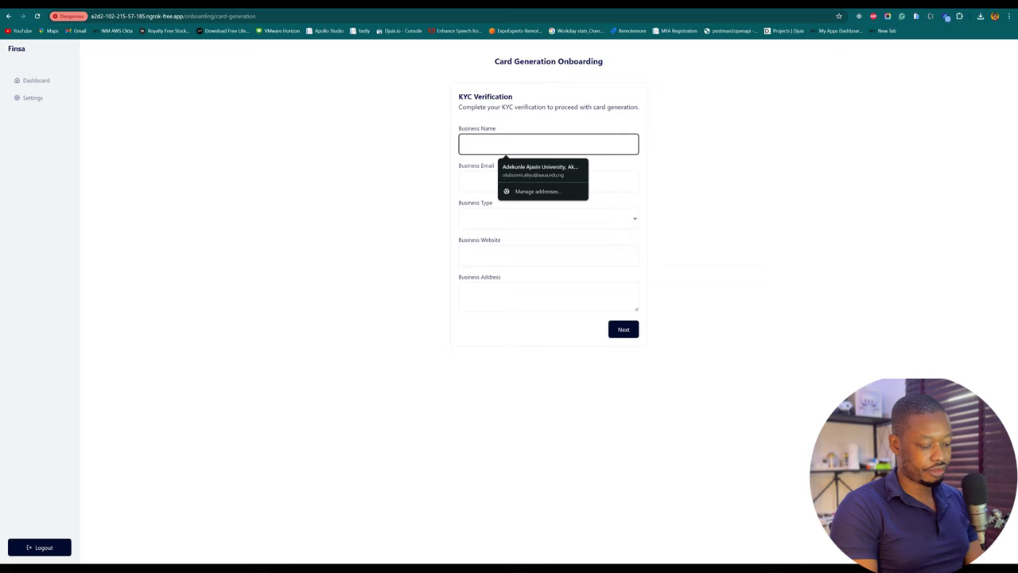
text(Fingreat)
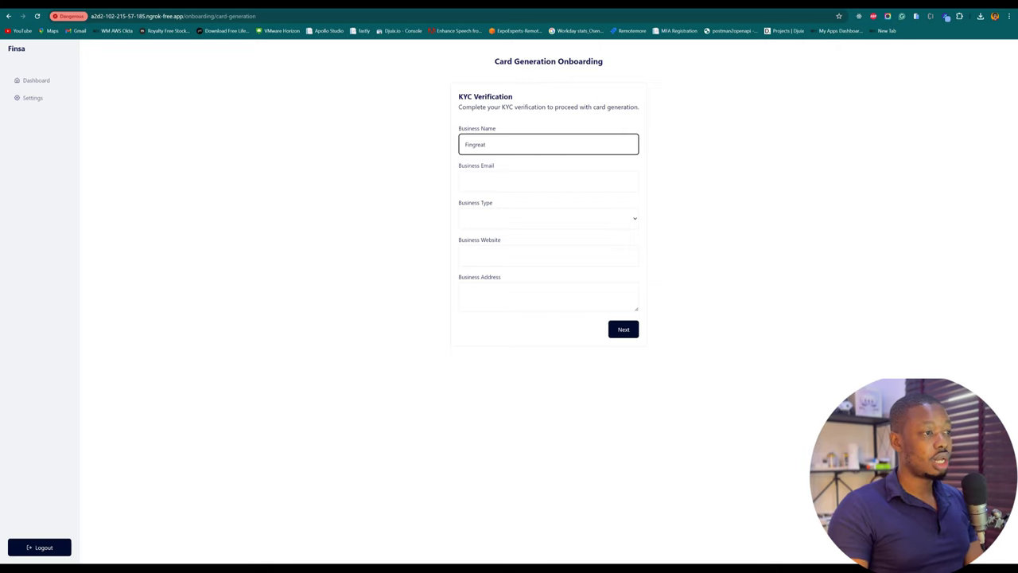
click(548, 181)
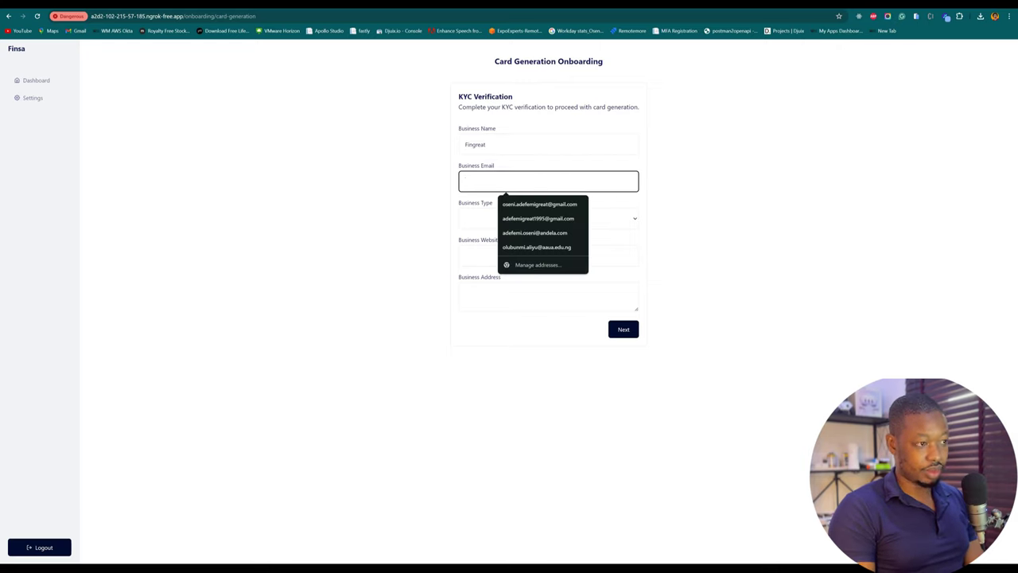
text(admin@)
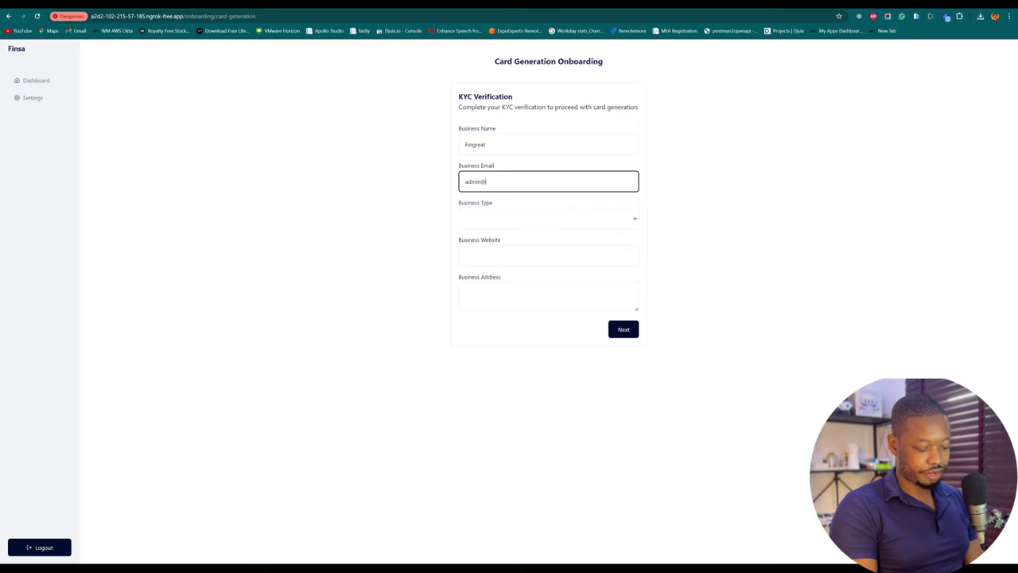
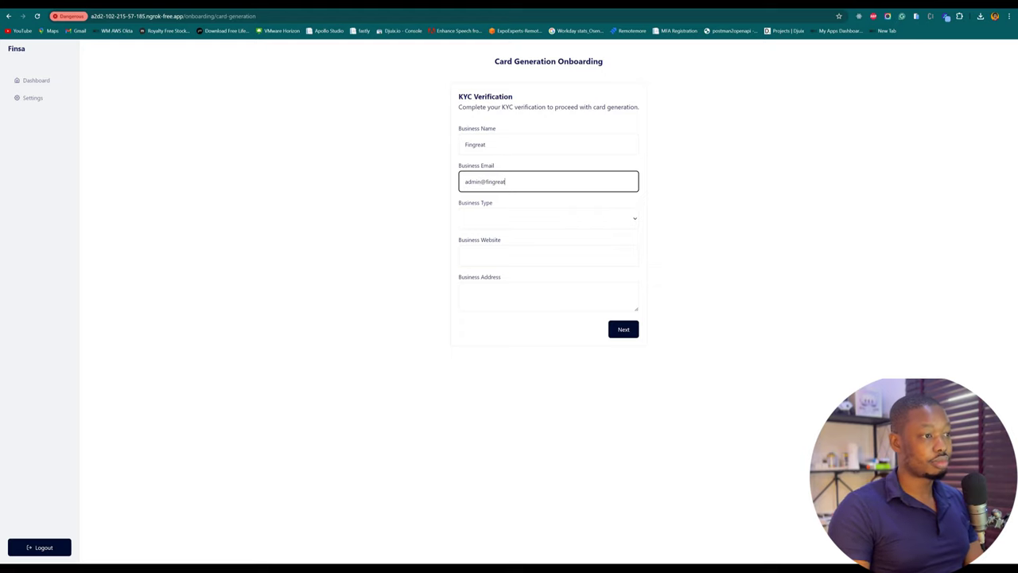
click(548, 218)
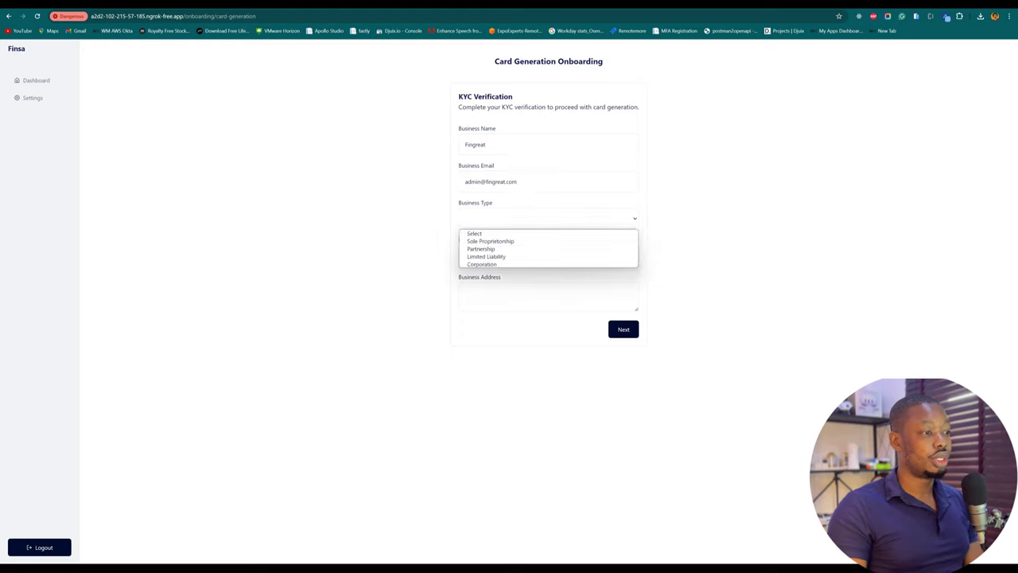
click(509, 239)
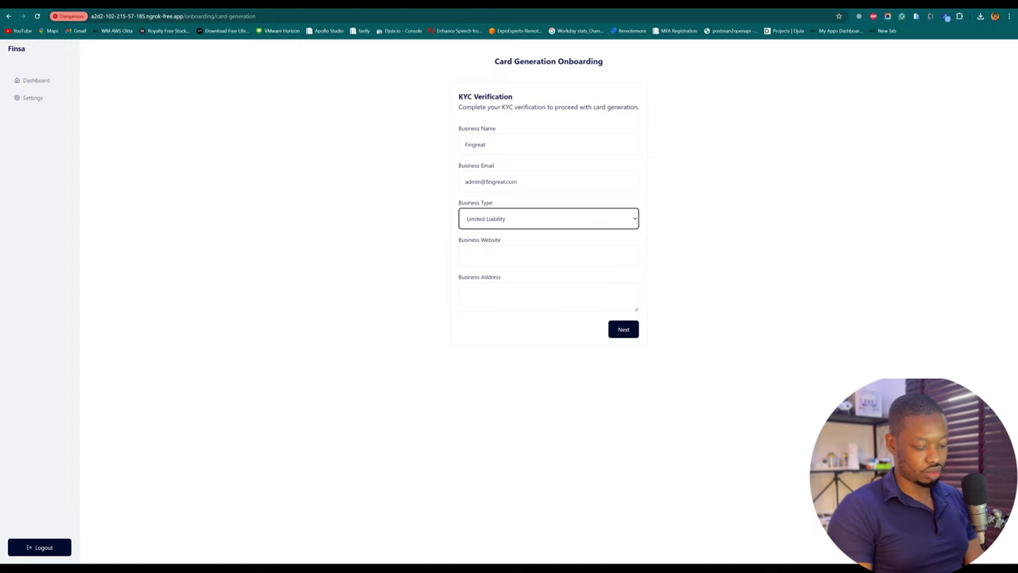
Step: Enter website fingreat.com and the business address, then advance to API Registration
click(549, 255)
text(fingr)
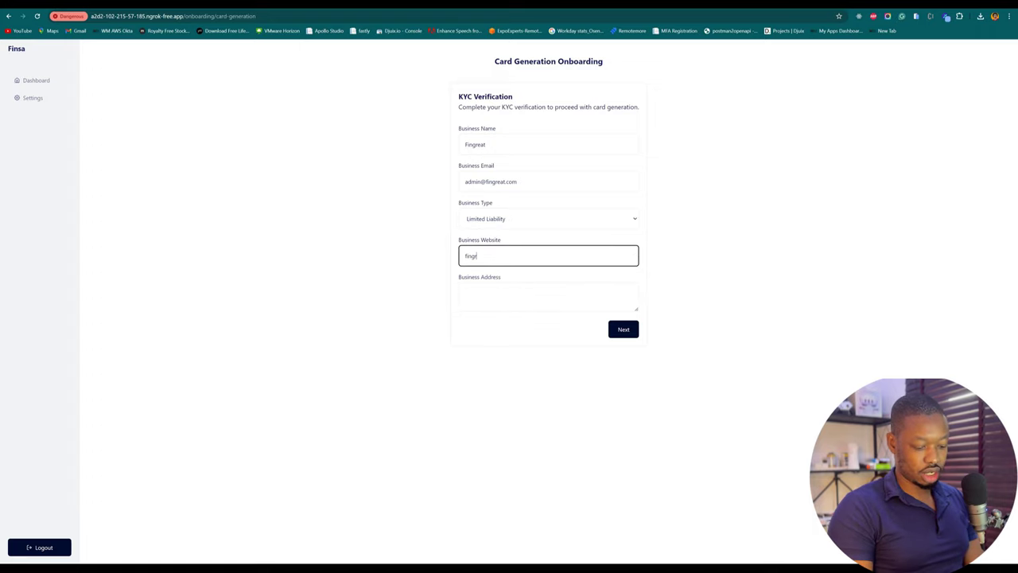
text(eat.com)
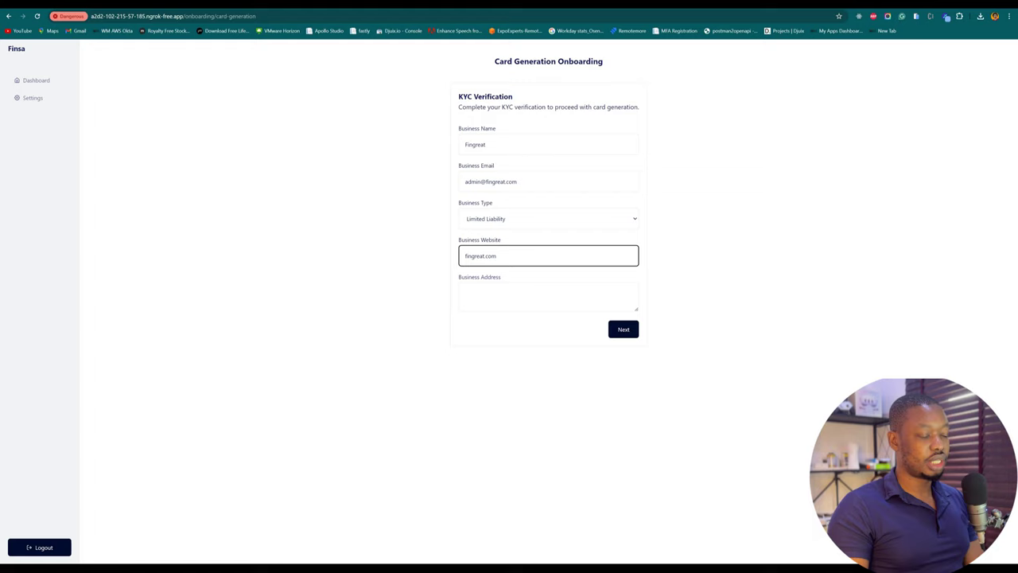
click(548, 296)
text(Fi)
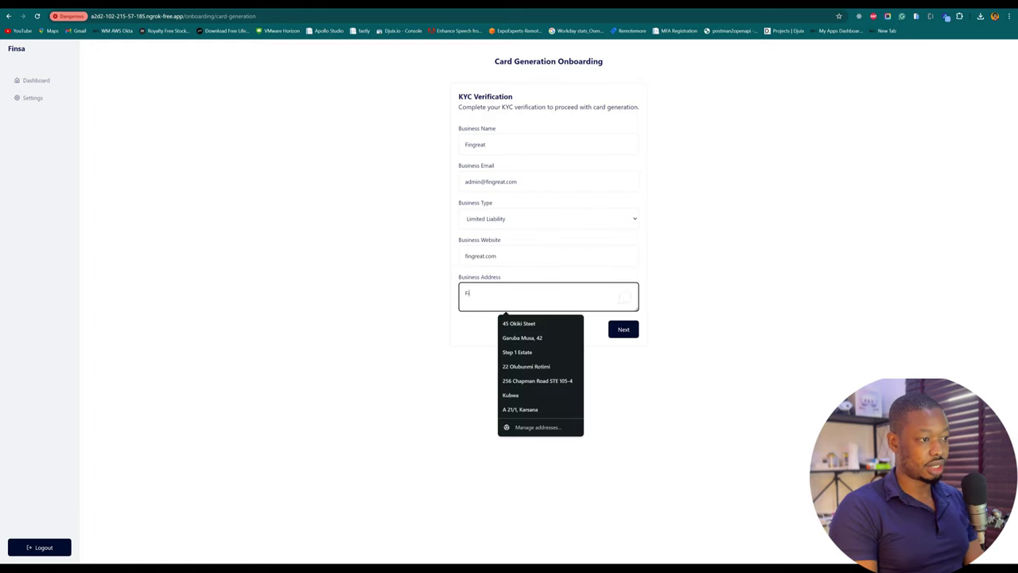
text(ngreat Af)
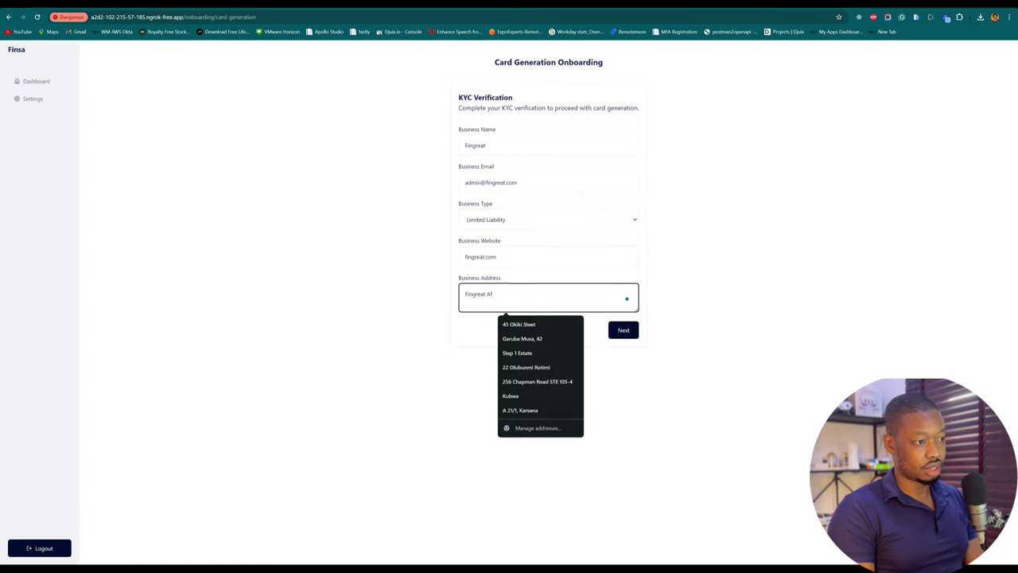
key(BackSpace)
text(dreess)
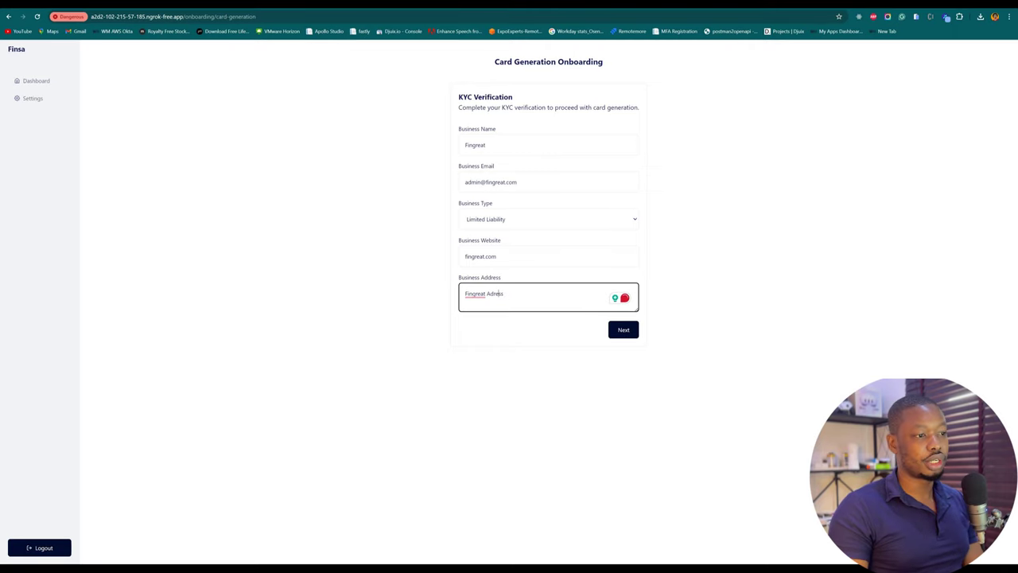
key(Return)
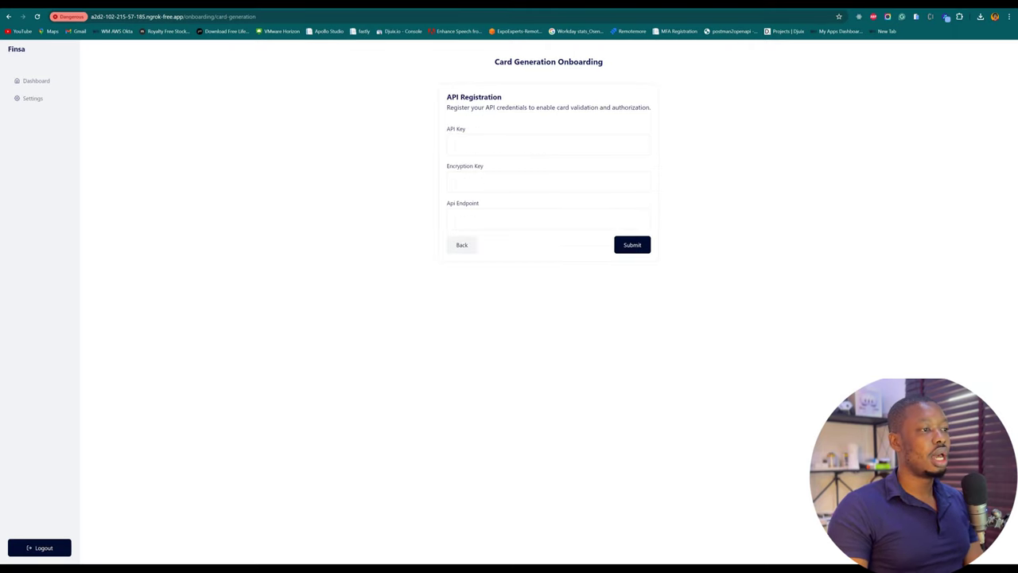
click(494, 144)
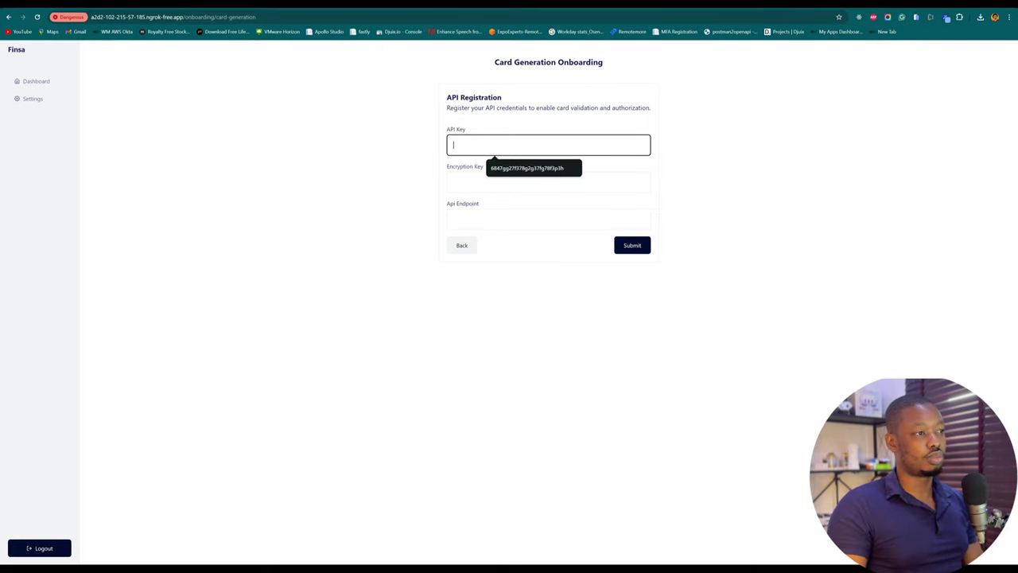
key(Down)
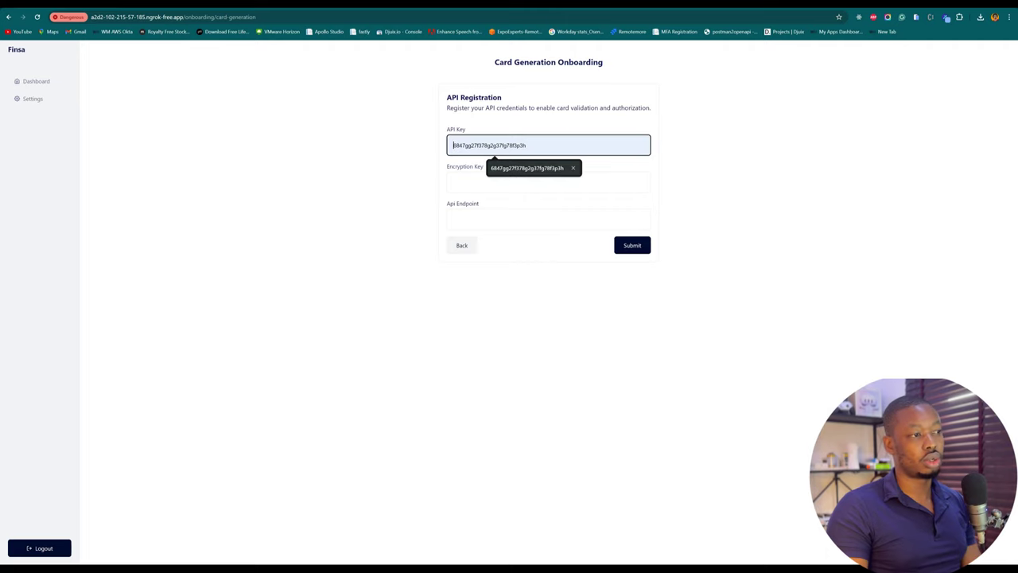
key(Return)
key(Tab)
key(Down)
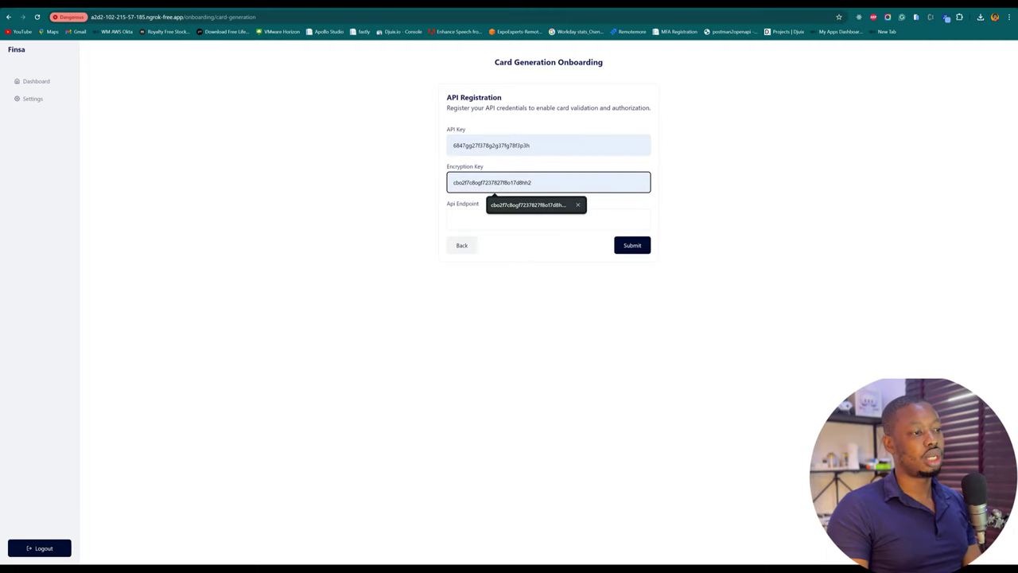
key(Return)
key(Tab)
key(Down)
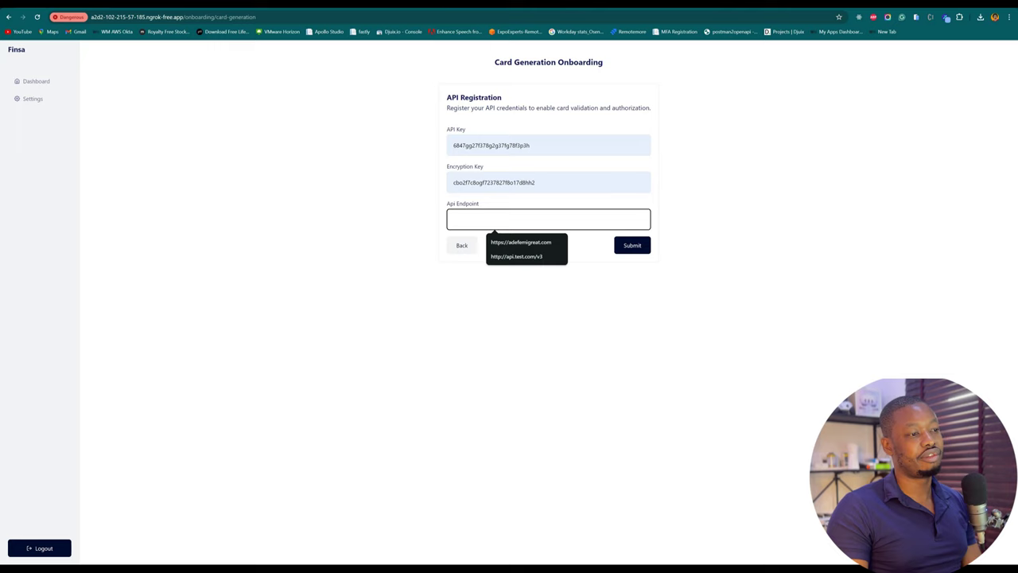
key(Down)
key(Down)
key(Return)
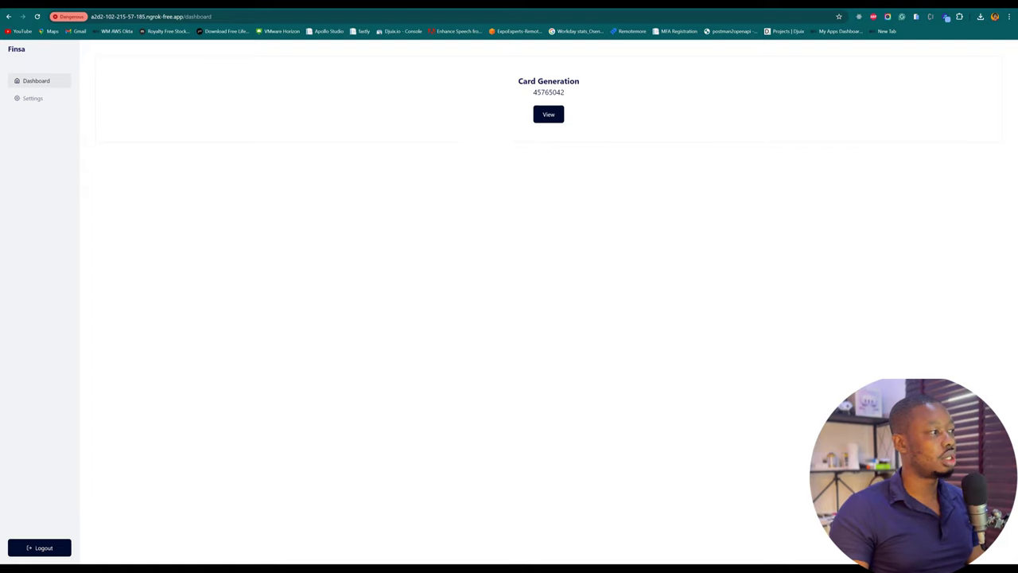
Step: Open the card details, select IIN 5765042 and Card Starter 45765042, and expand KYC Verification
click(548, 113)
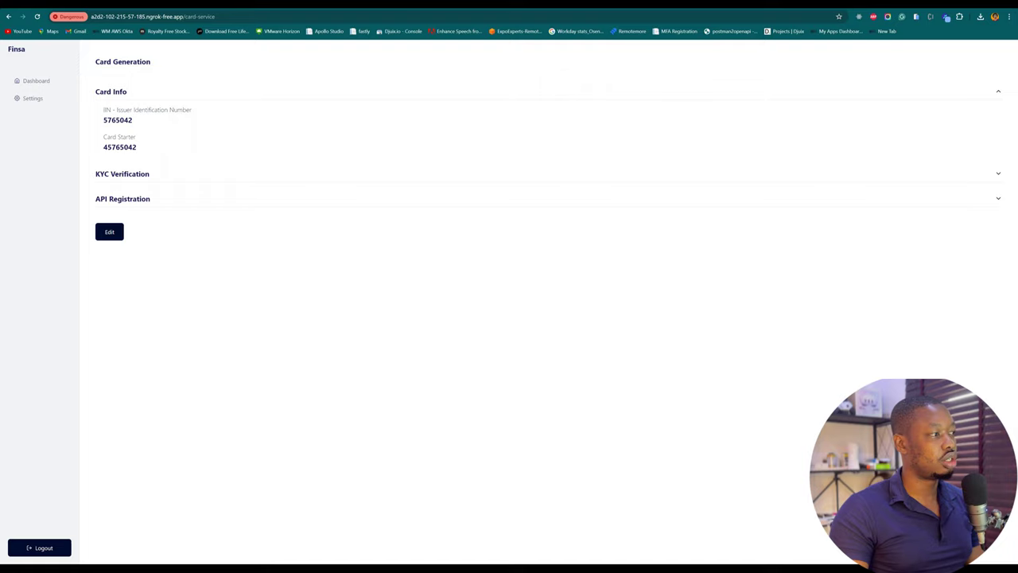
drag(103, 119, 133, 120)
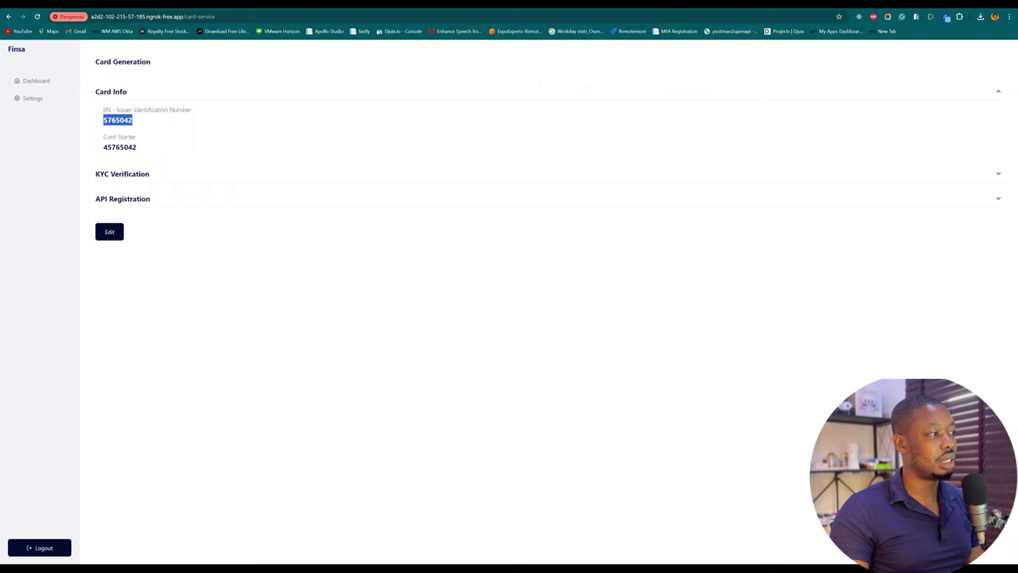
click(36, 80)
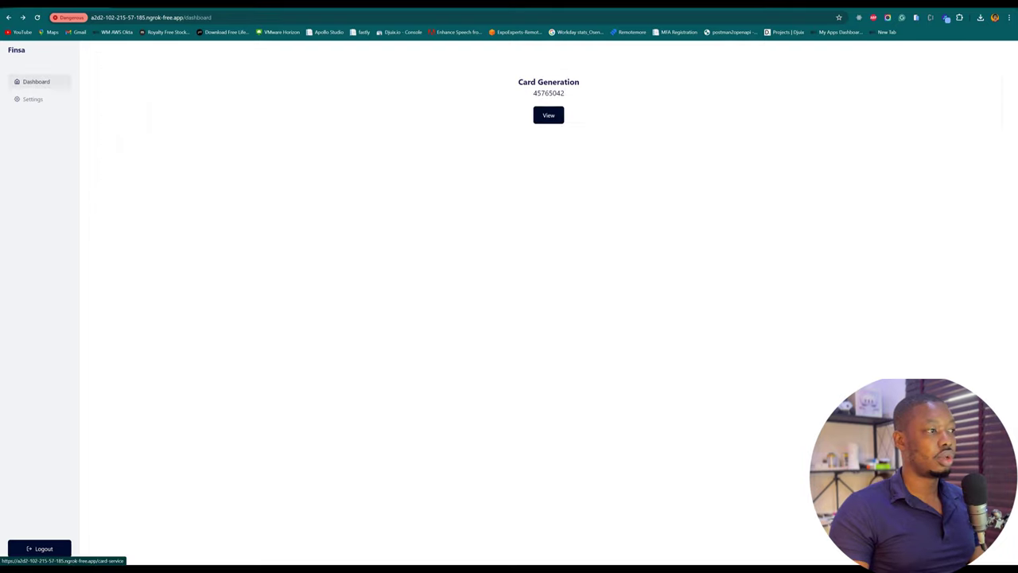
click(548, 113)
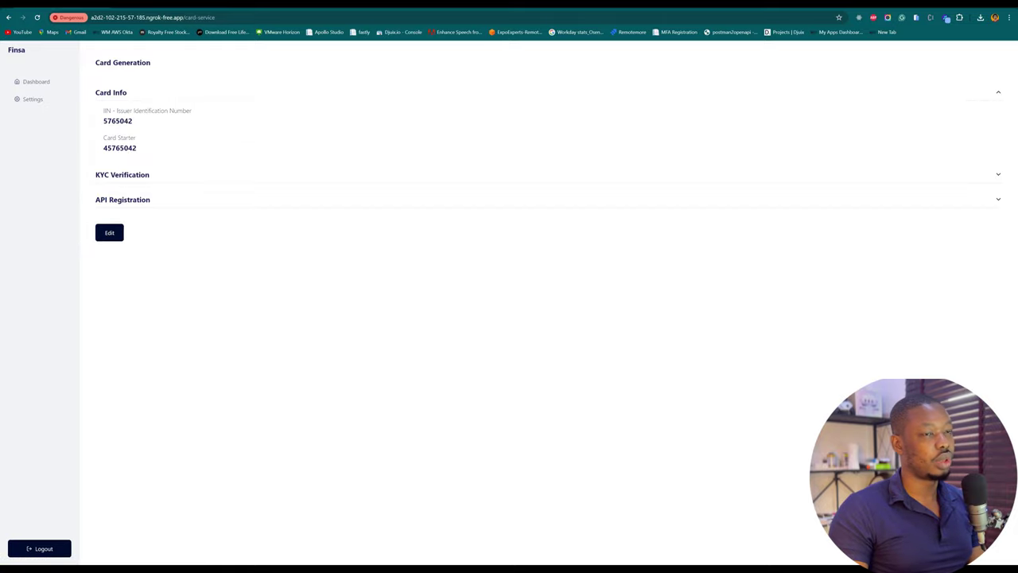
drag(103, 148, 137, 148)
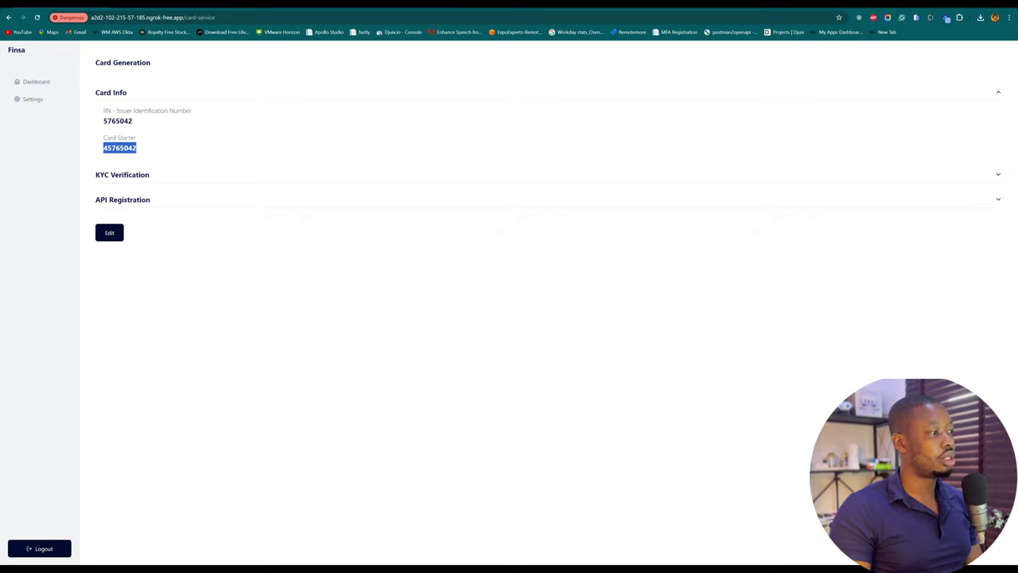
click(121, 174)
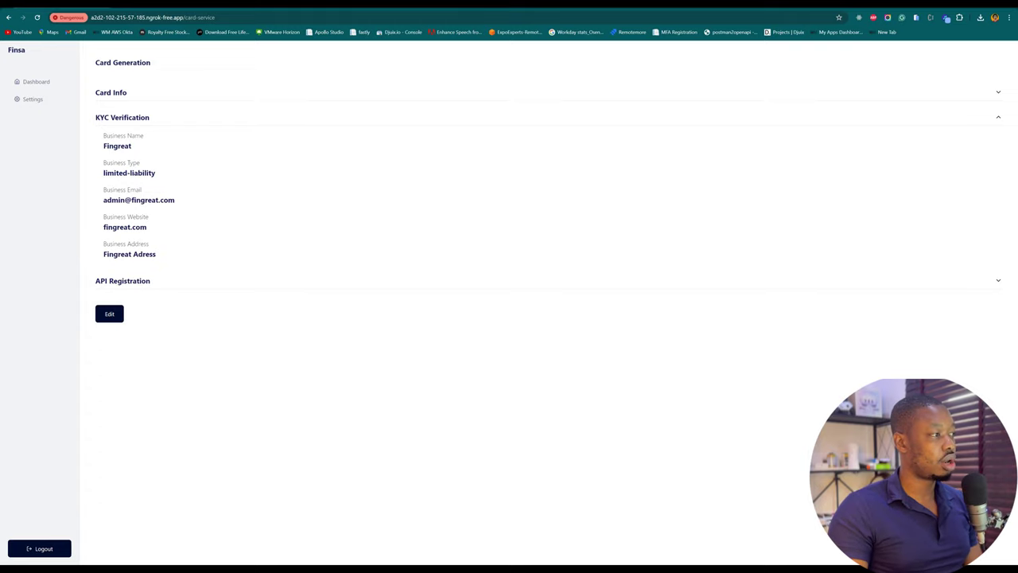
click(123, 281)
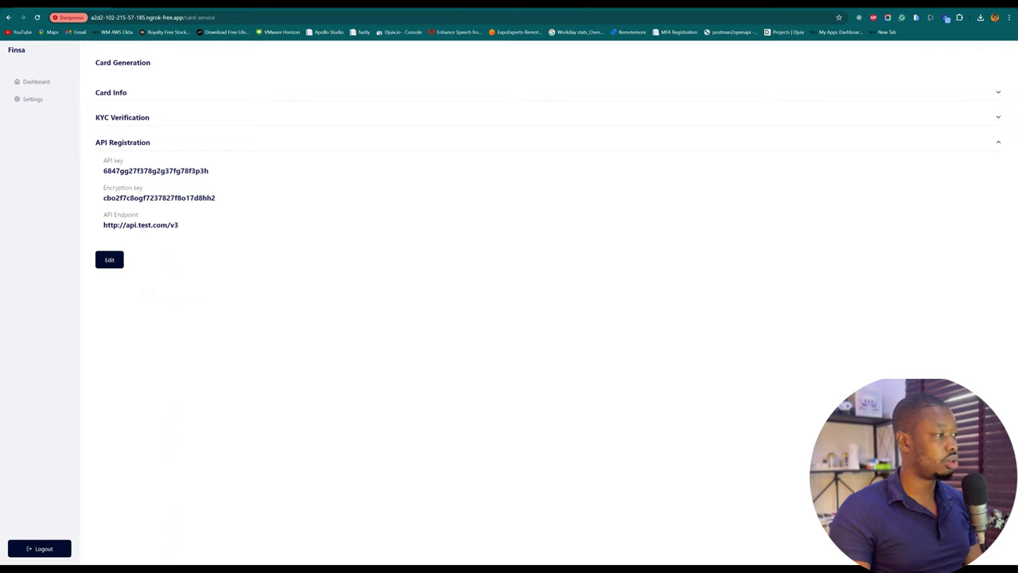
drag(103, 225, 178, 226)
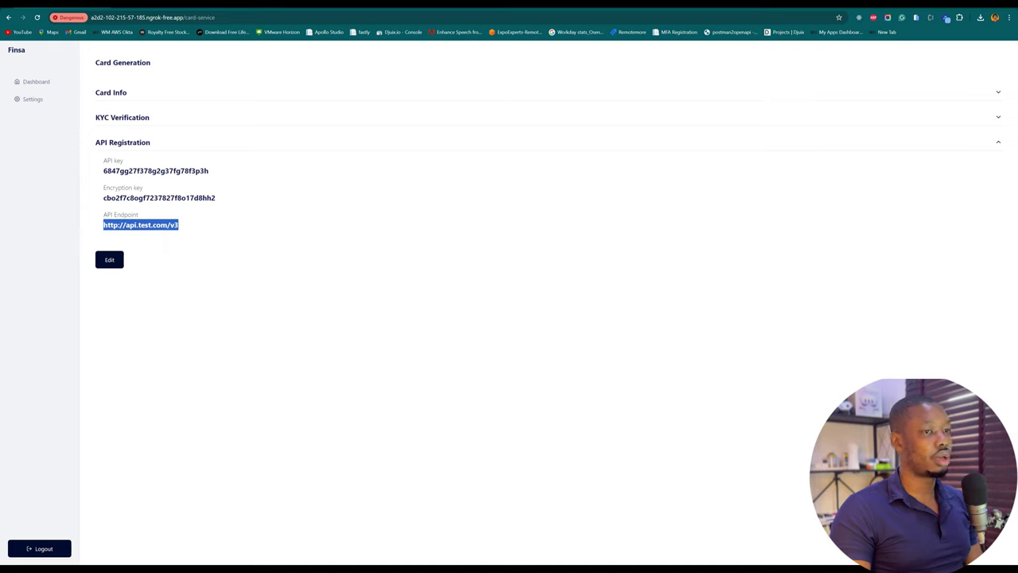